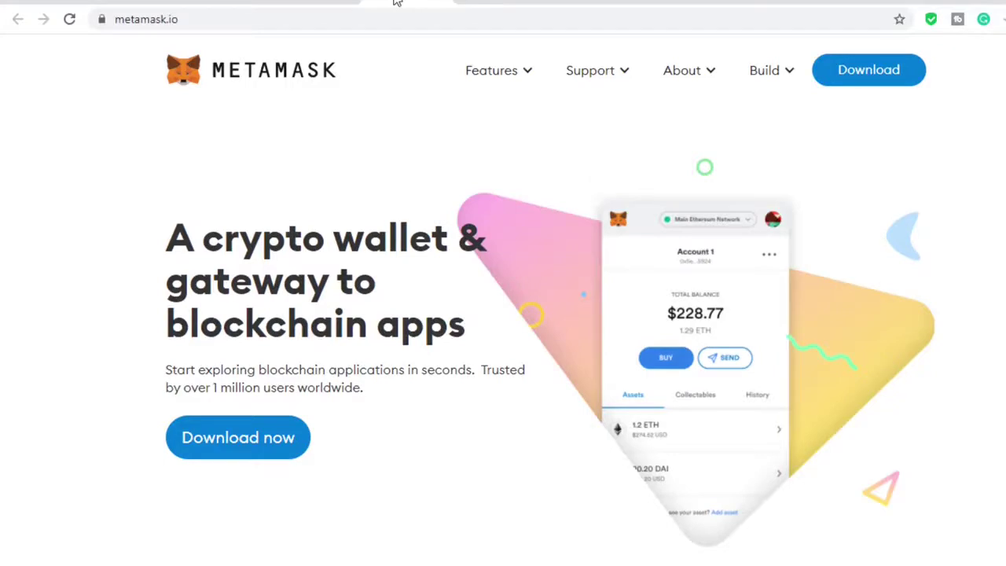
- Switch to the Mintable site and examine its blockchain network choices, most-viewed items and top selling stores
click(318, 3)
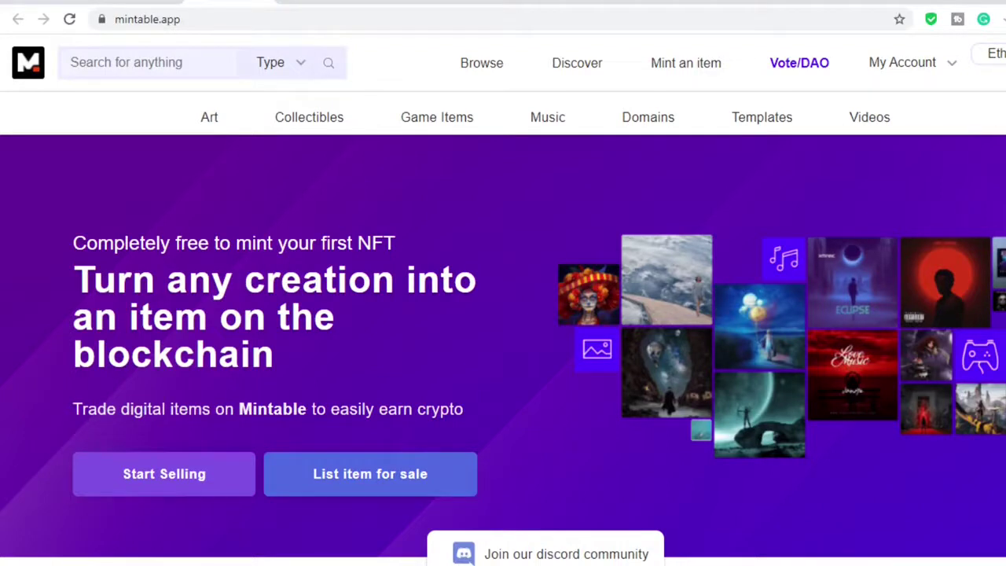
click(994, 53)
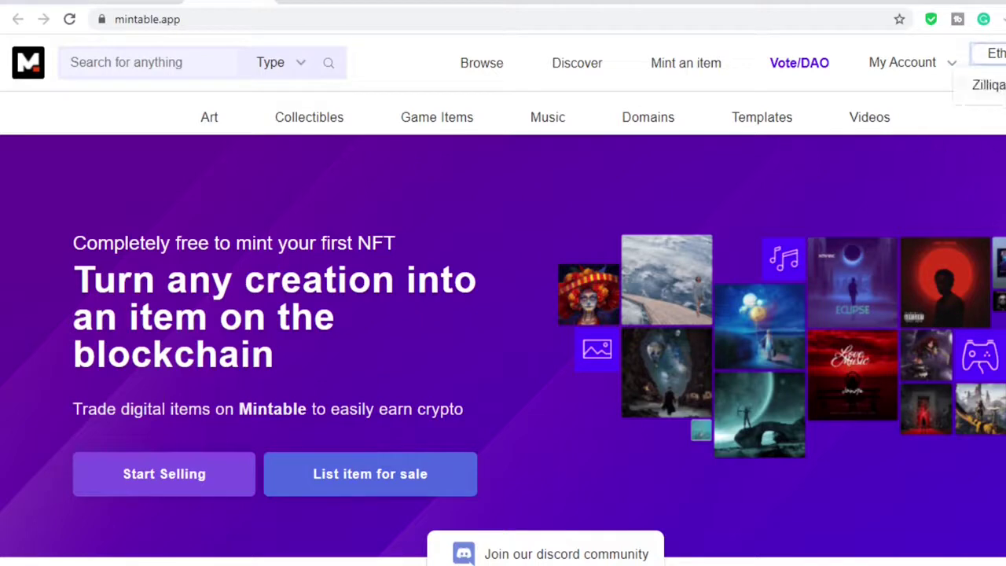
click(968, 128)
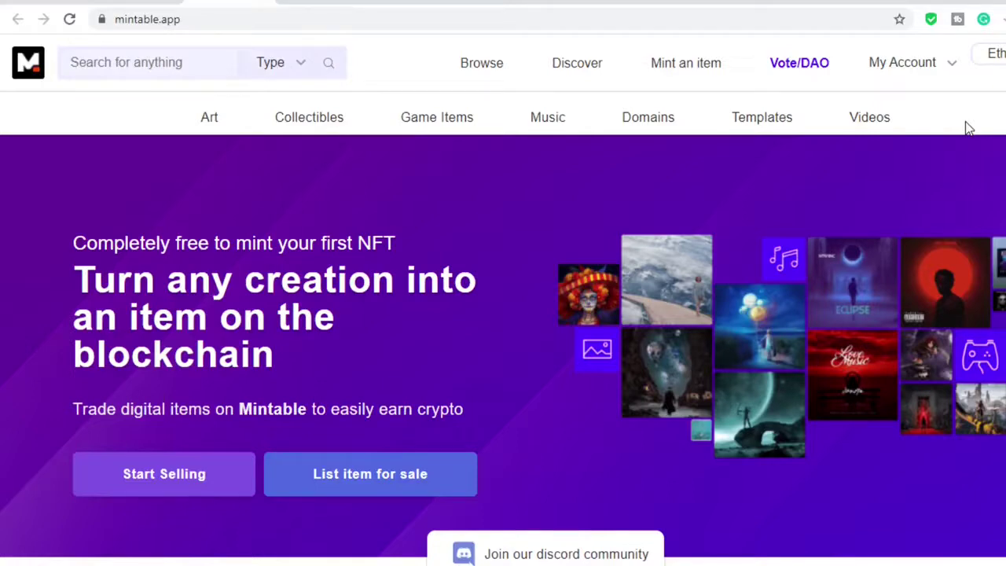
scroll(503, 299, down, 15)
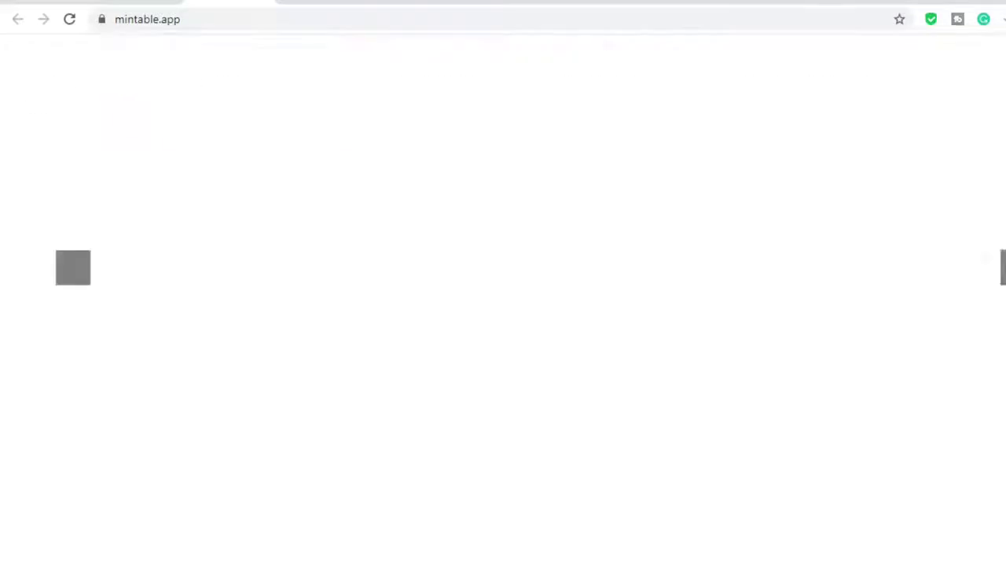
scroll(503, 298, down, 3)
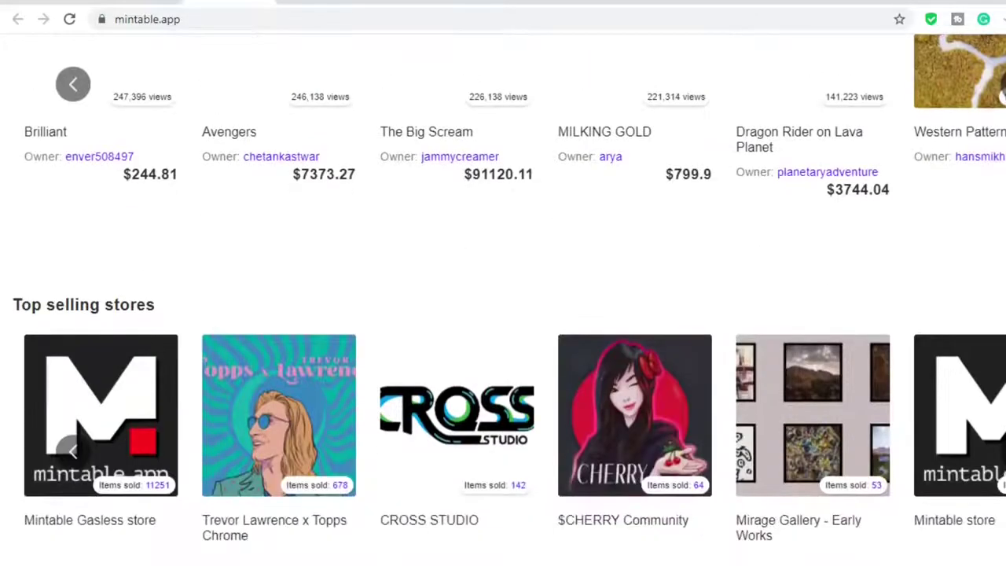
scroll(578, 349, up, 3)
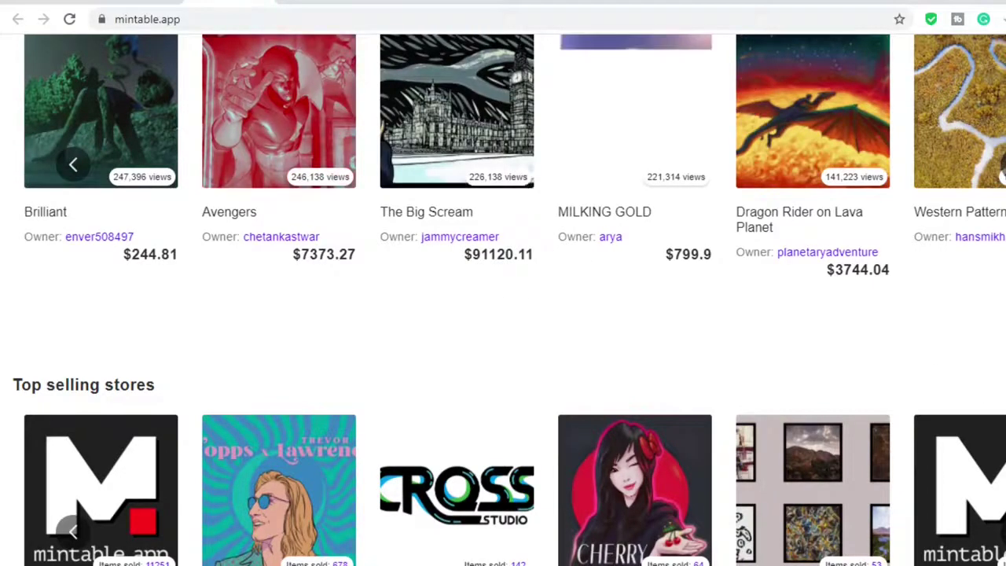
scroll(503, 299, up, 15)
scroll(504, 298, up, 6)
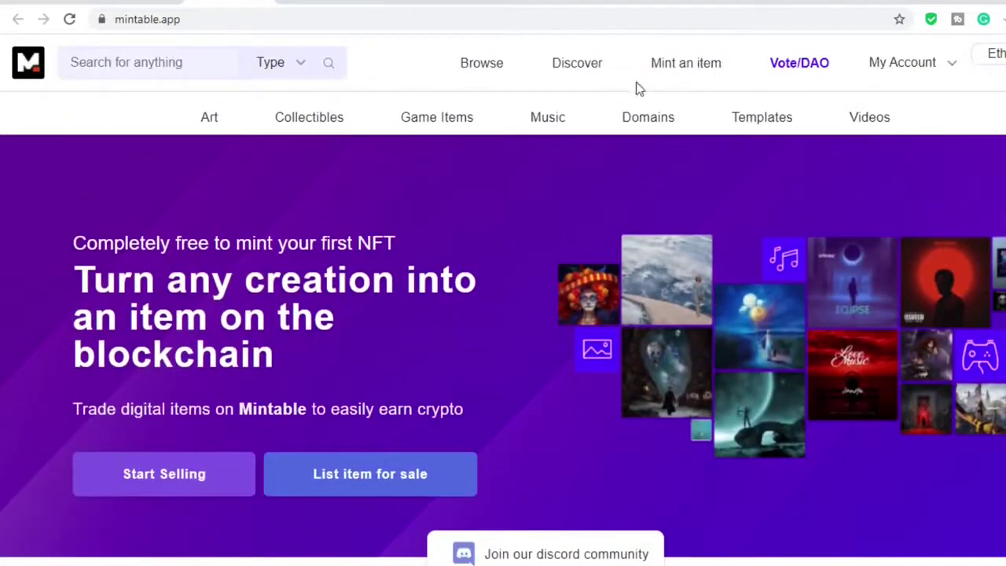
- Start minting a brand-new item on Mintable using the Easy option with no transaction fee
click(699, 68)
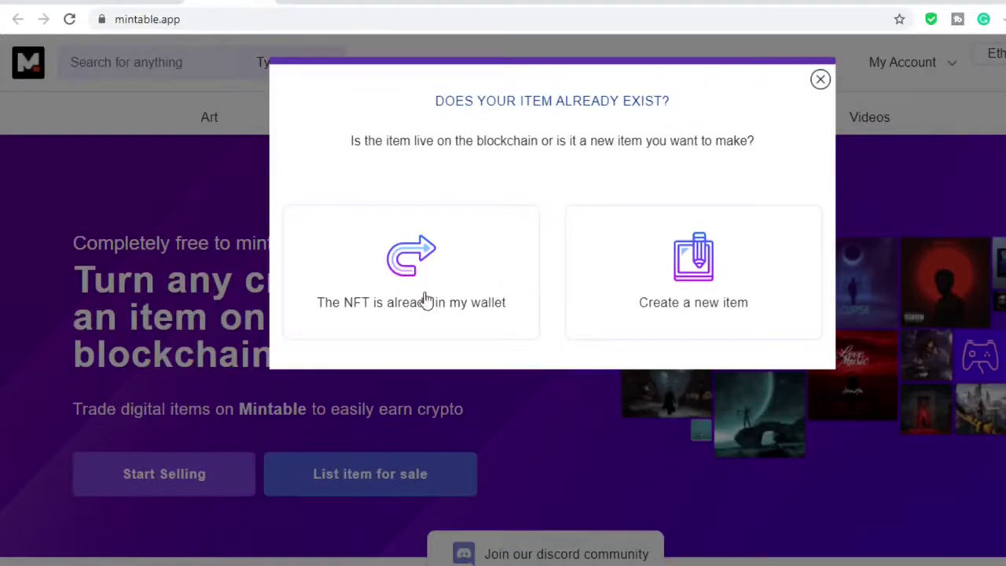
click(689, 281)
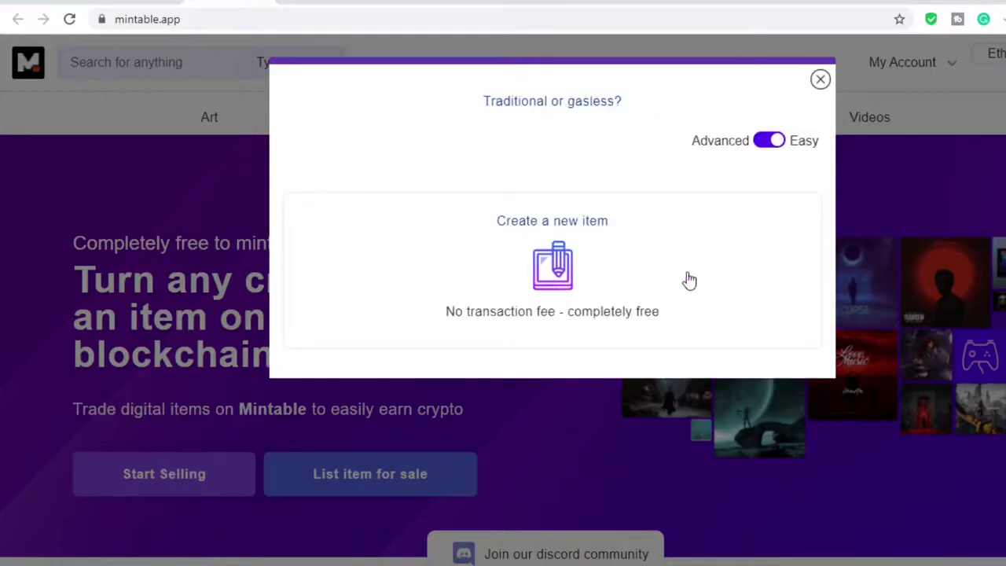
drag(446, 313, 667, 317)
click(690, 323)
click(557, 265)
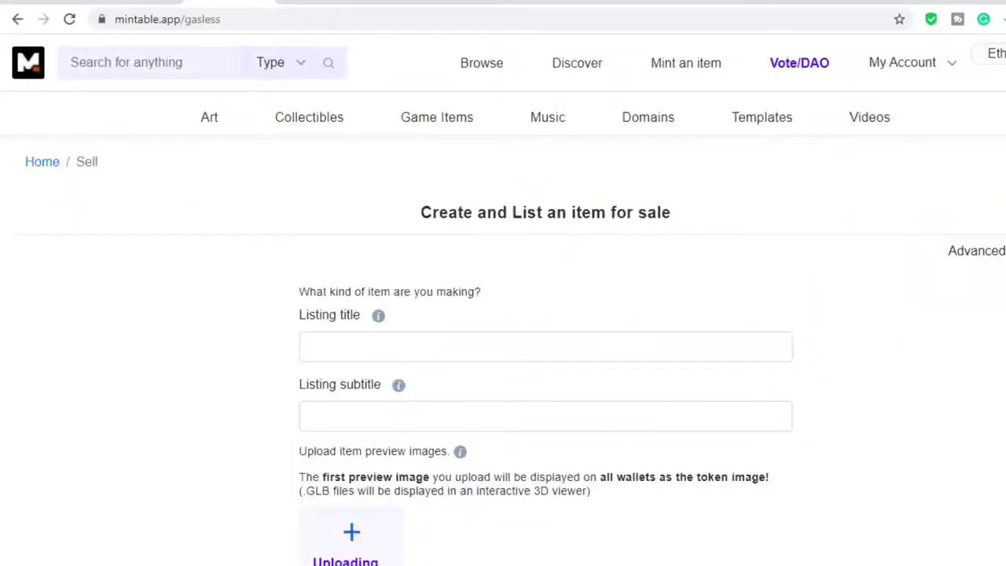
- Check the explanation of the listing title and upload an artwork image as the item's preview
scroll(503, 298, down, 2)
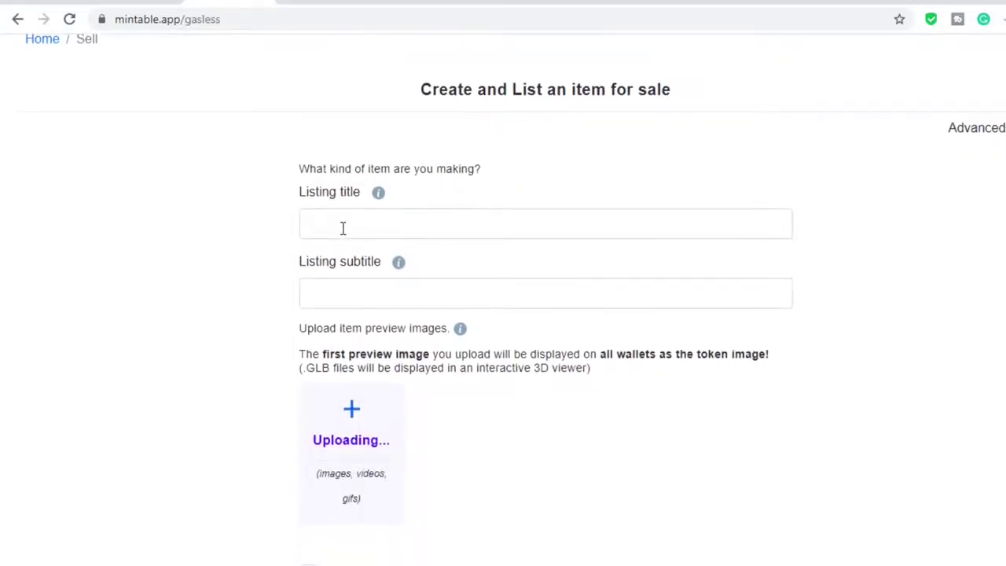
mouse_move(381, 201)
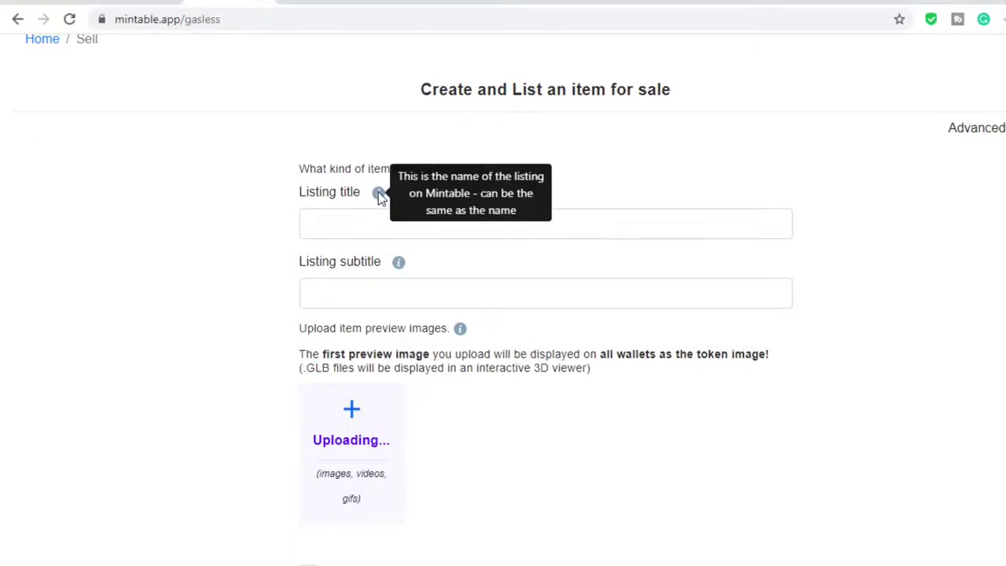
click(353, 228)
scroll(378, 356, down, 2)
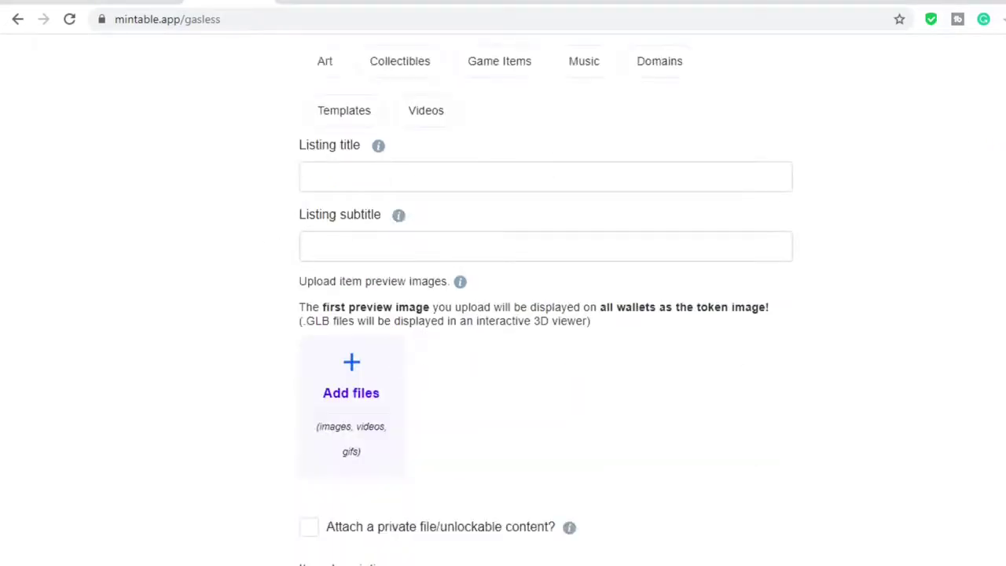
scroll(431, 232, down, 2)
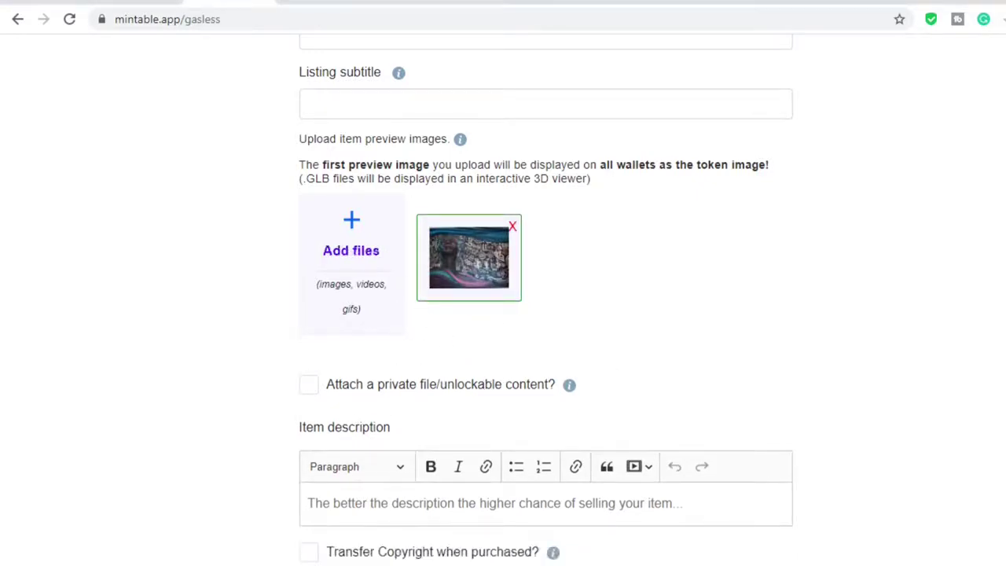
- Leave the item description empty and enable copyright transfer when the item is purchased
scroll(593, 267, down, 1)
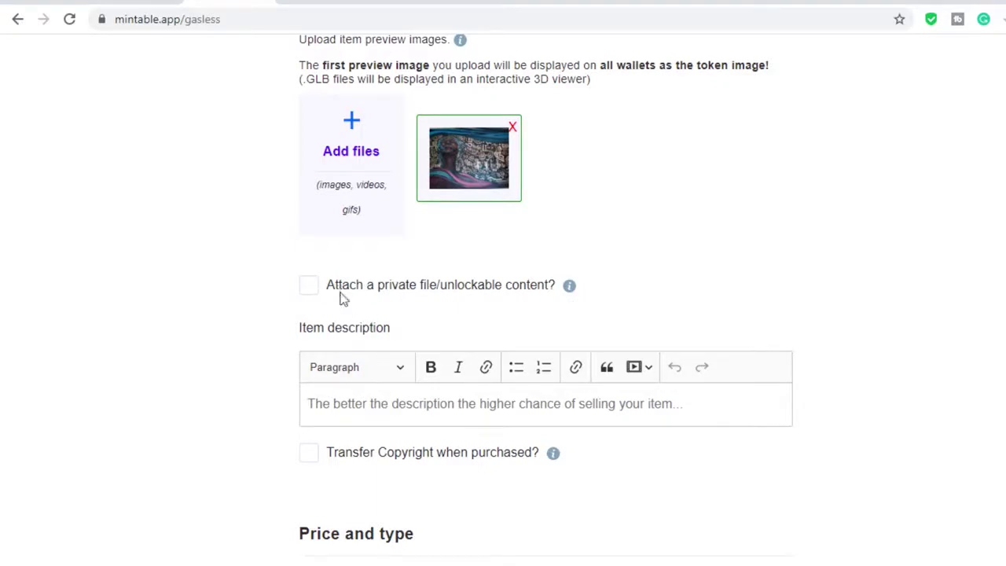
click(562, 402)
scroll(561, 401, down, 2)
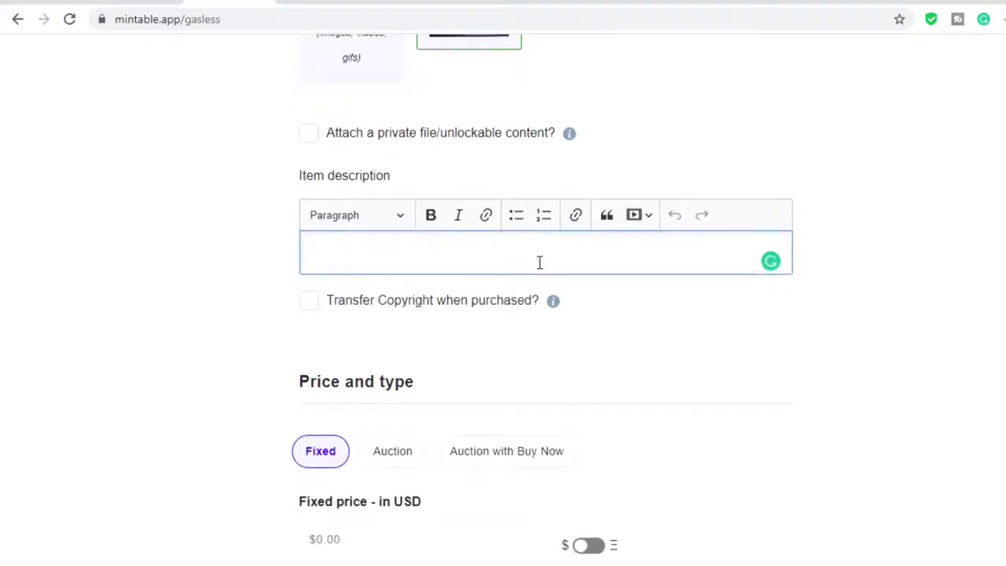
click(305, 306)
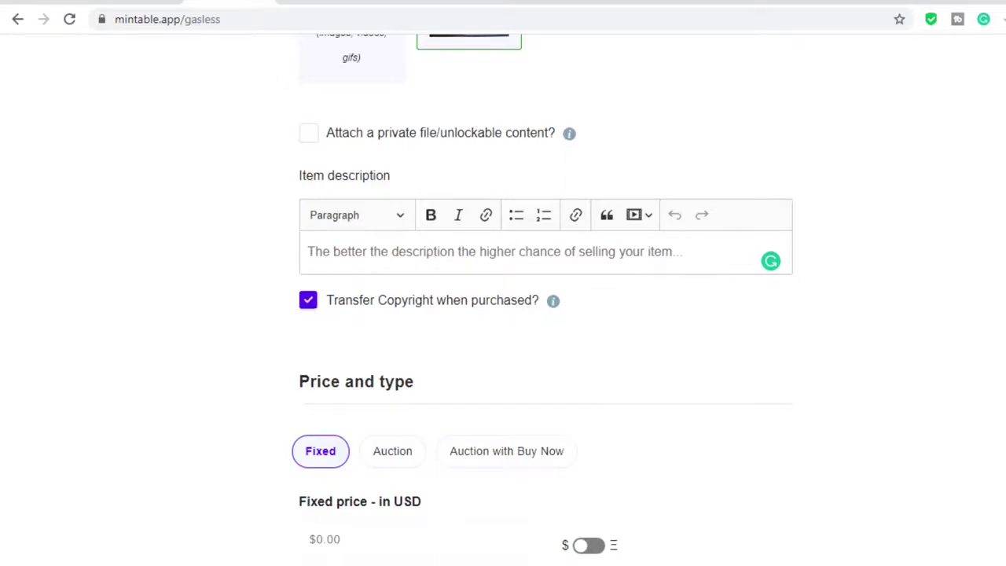
- Set the item's fixed price to 200 USD
scroll(952, 276, down, 2)
scroll(551, 283, down, 1)
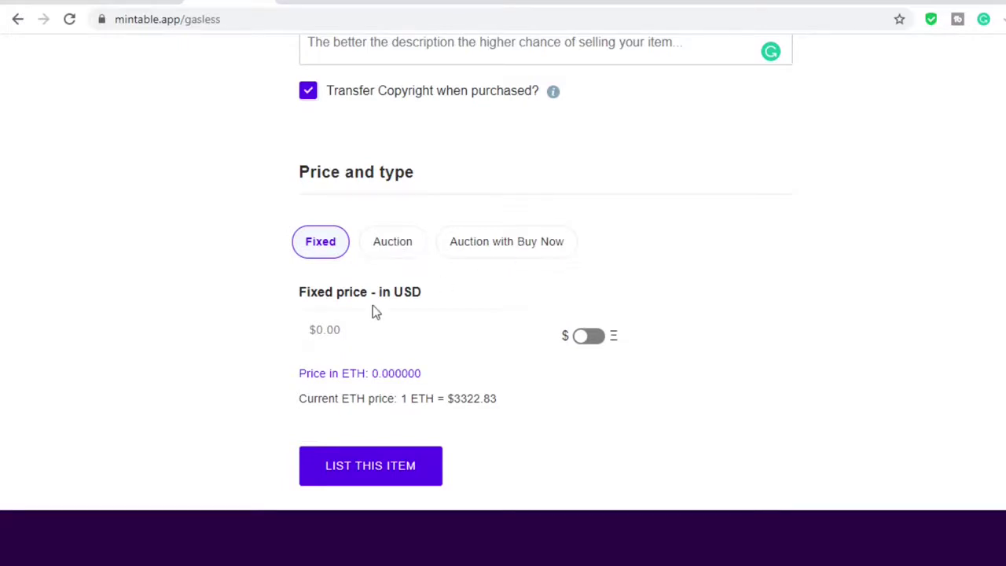
click(339, 329)
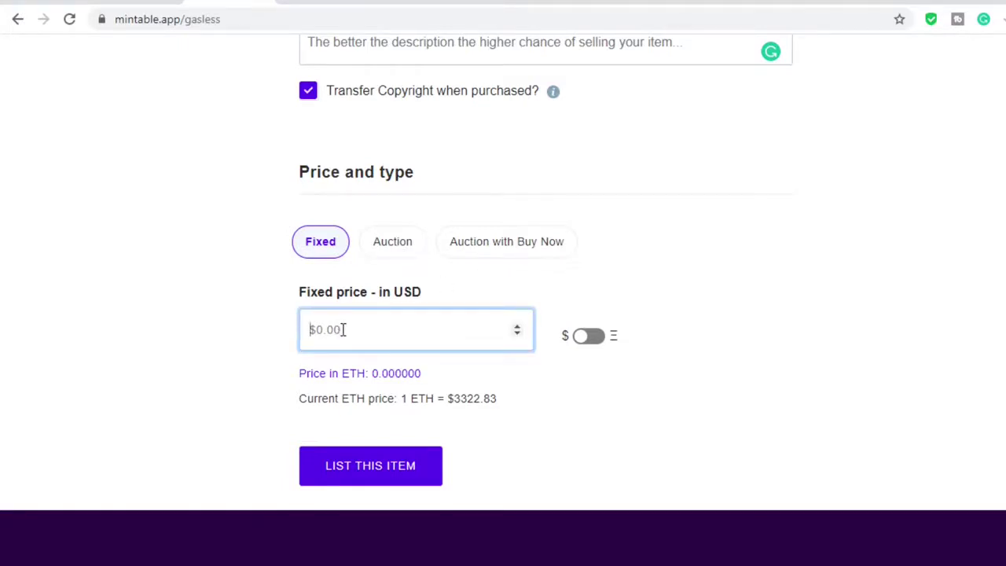
text(200)
click(616, 382)
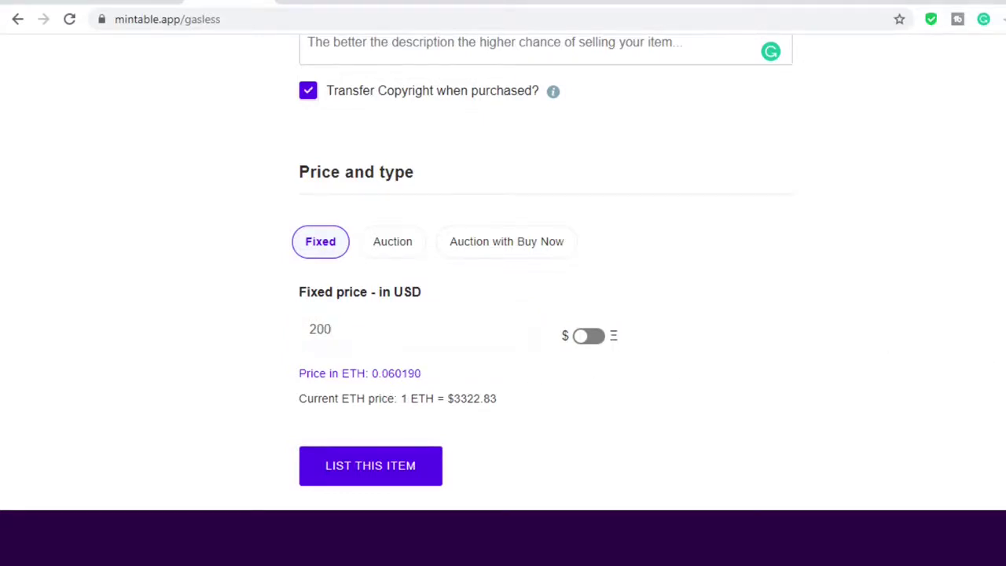
scroll(503, 299, down, 1)
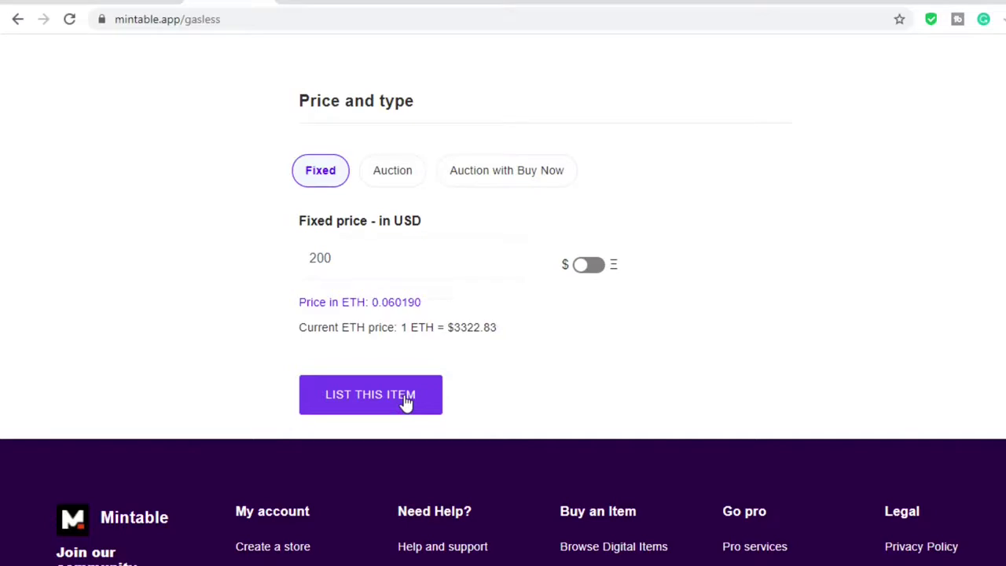
- Look back over the listing form, and view the alternative NFT marketplaces Nifty Gateway, OpenSea and Rarible
scroll(503, 298, up, 7)
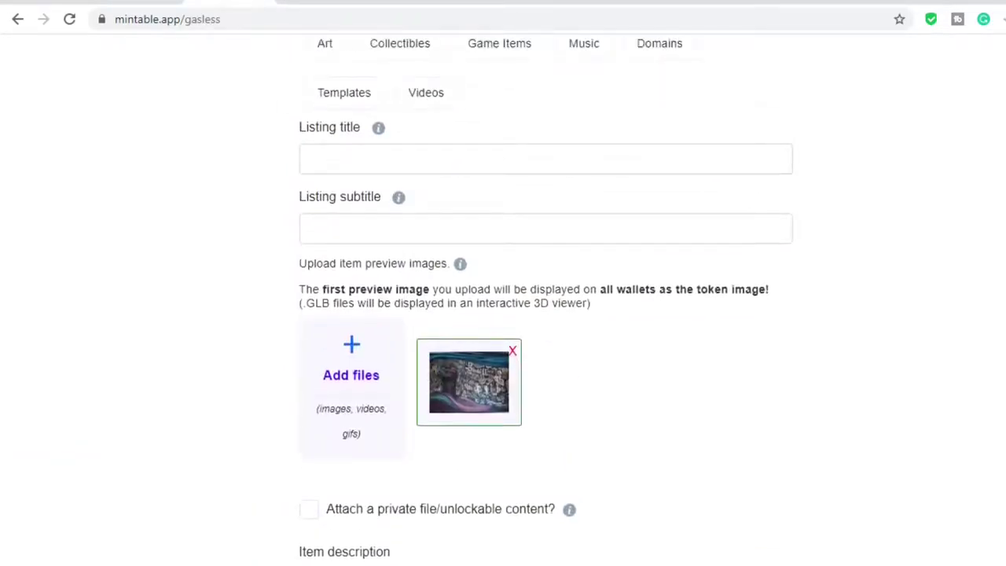
scroll(503, 299, up, 4)
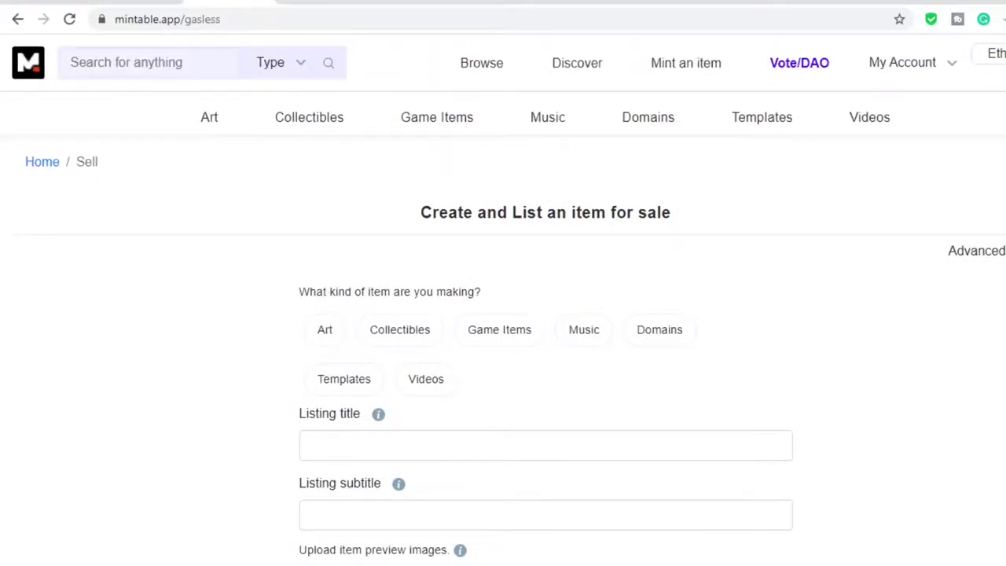
click(587, 6)
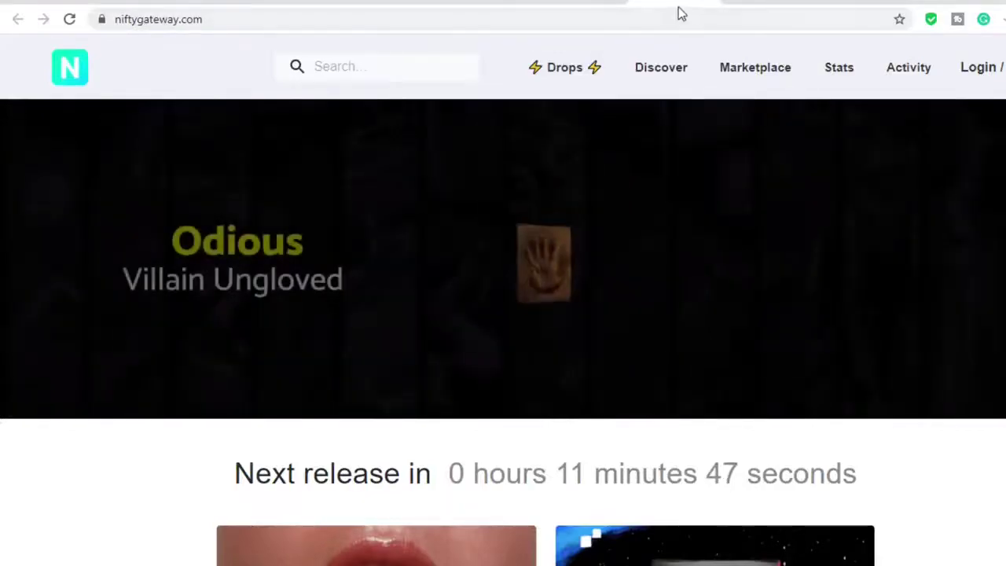
click(762, 4)
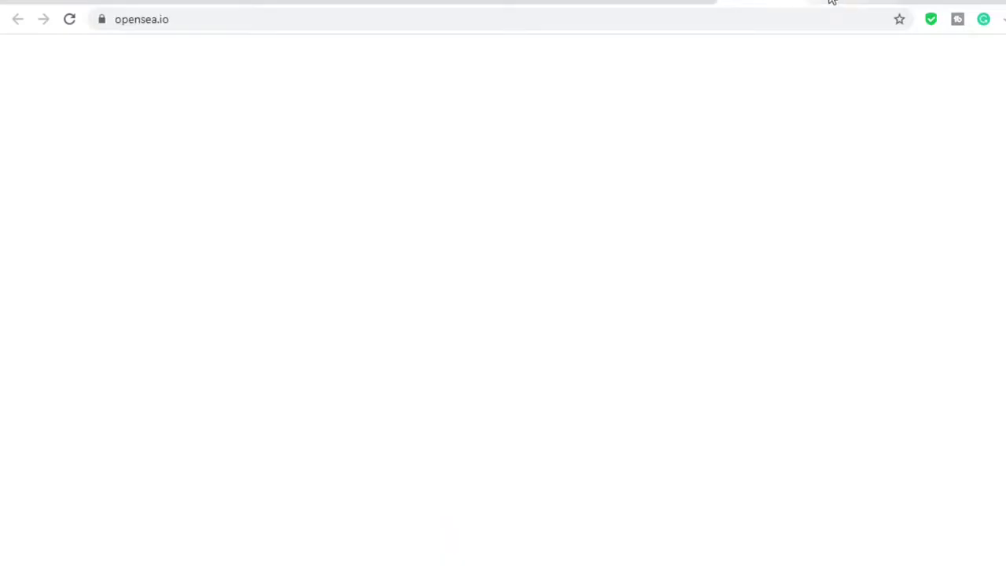
click(855, 3)
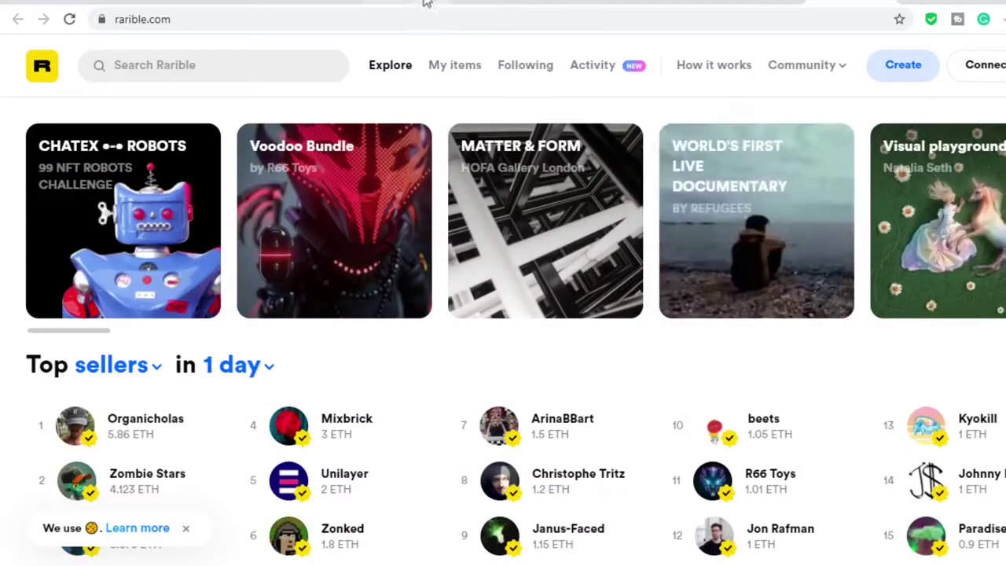
- Switch to the worlds__artists Instagram profile and browse its posted paintings for artwork examples
key(ctrl+Tab)
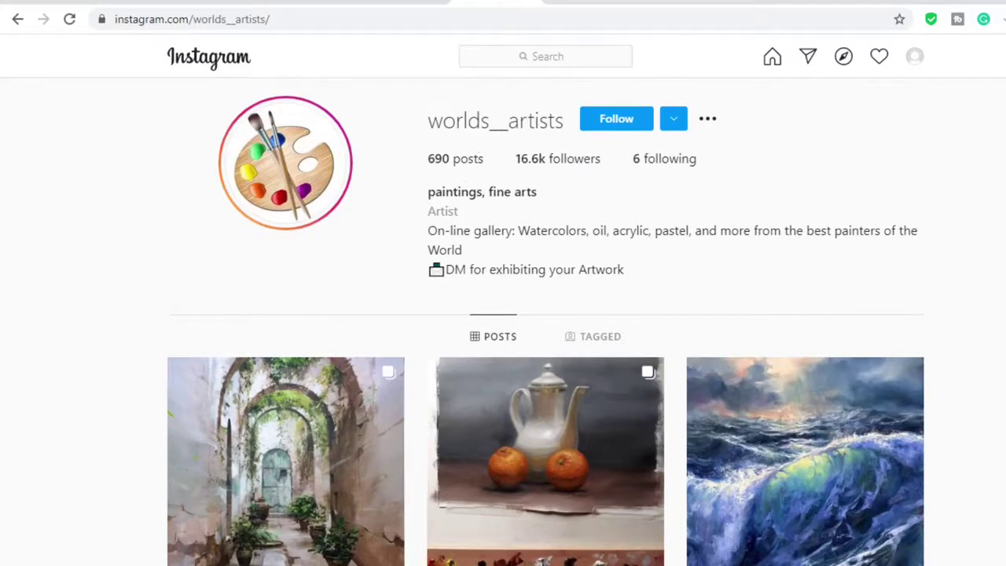
scroll(546, 321, down, 15)
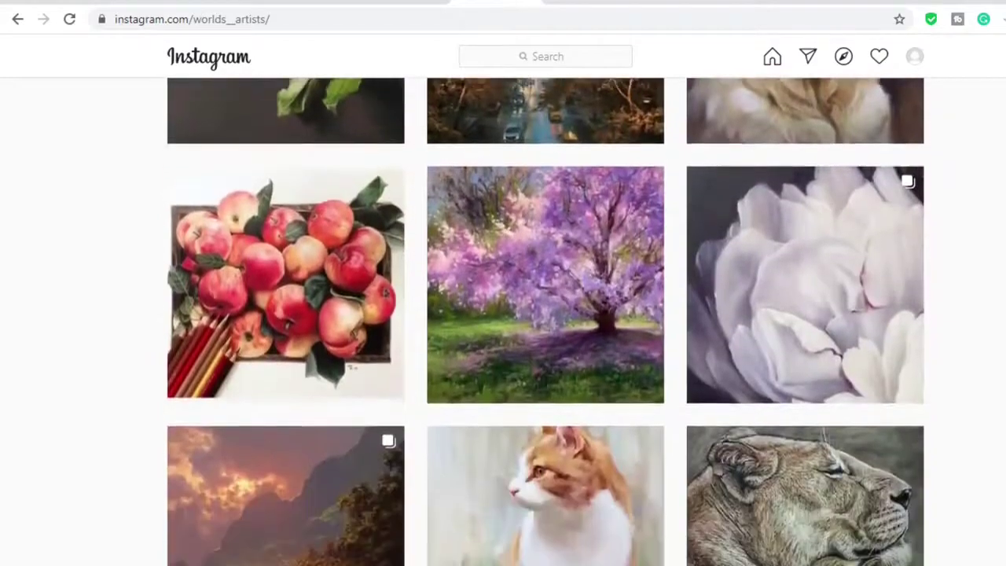
scroll(546, 321, down, 7)
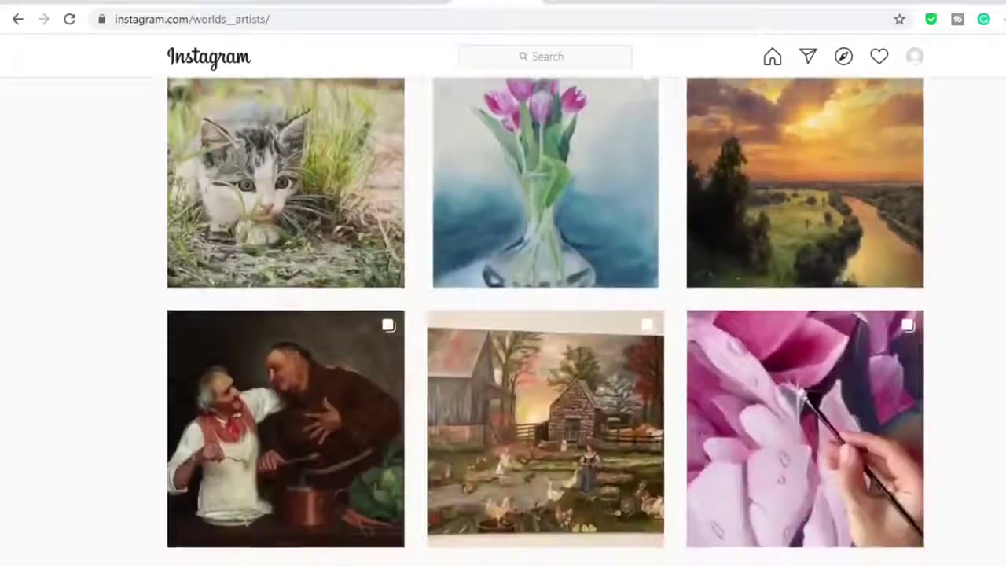
scroll(545, 321, down, 10)
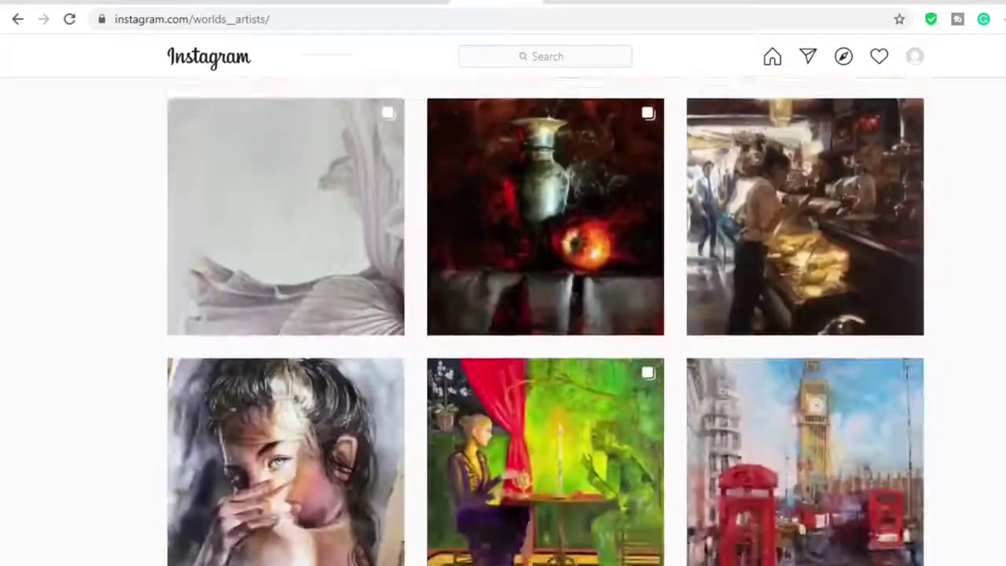
scroll(546, 320, down, 12)
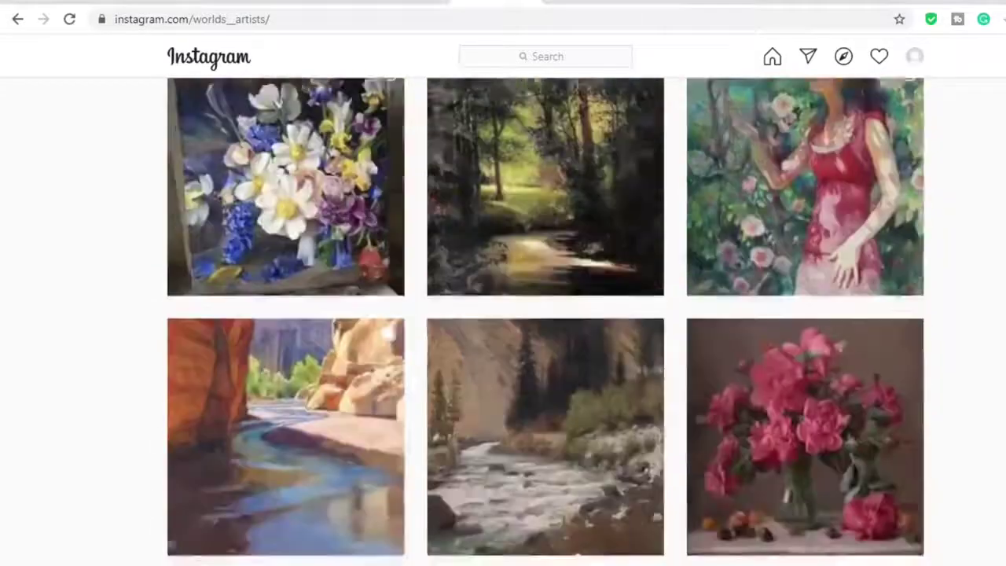
scroll(546, 321, down, 12)
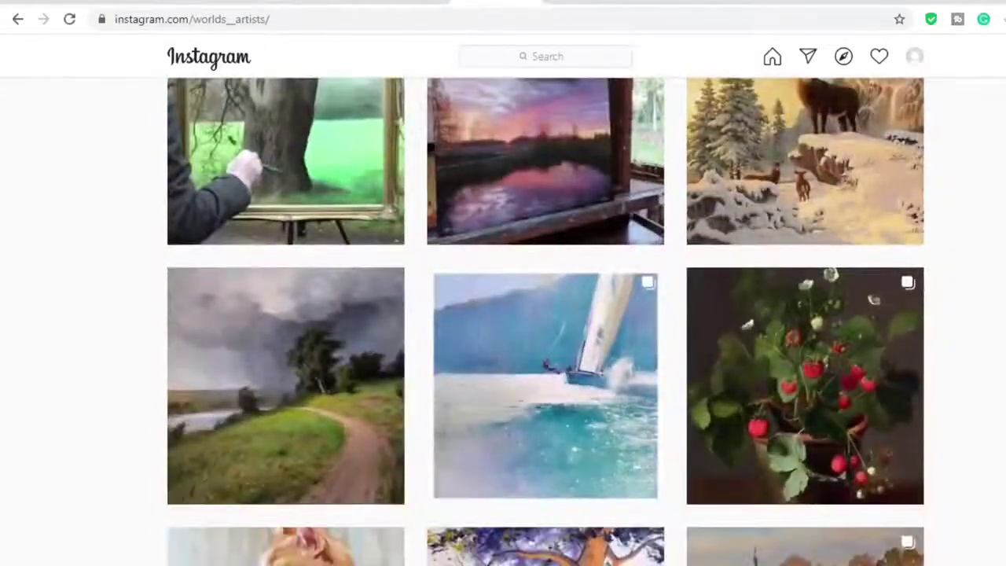
scroll(545, 320, down, 7)
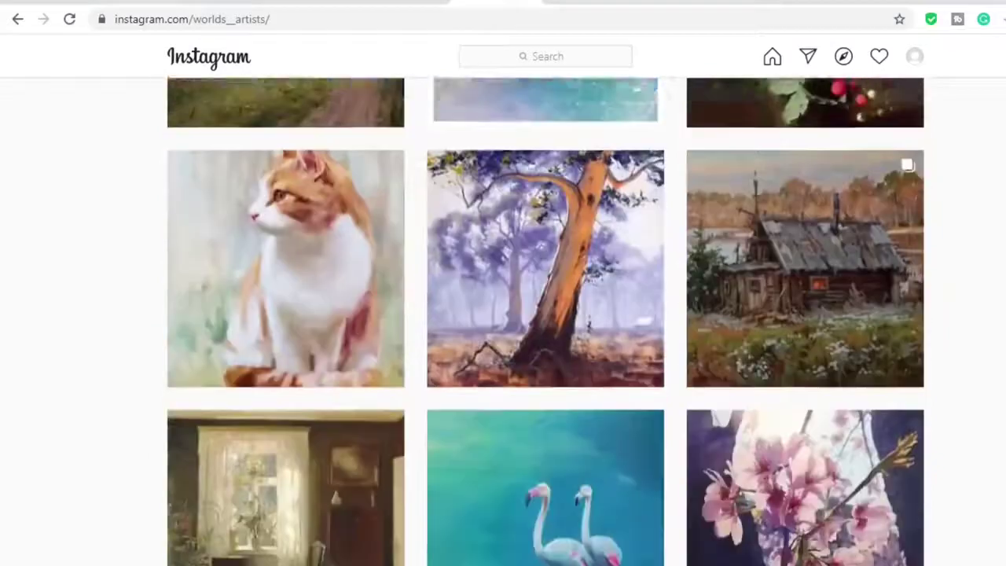
scroll(546, 320, down, 7)
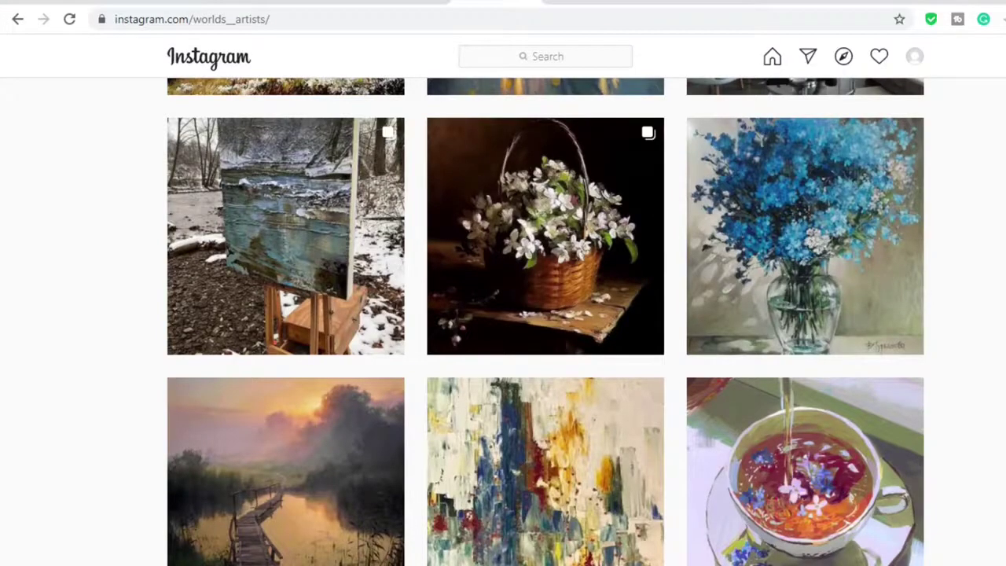
scroll(546, 323, down, 15)
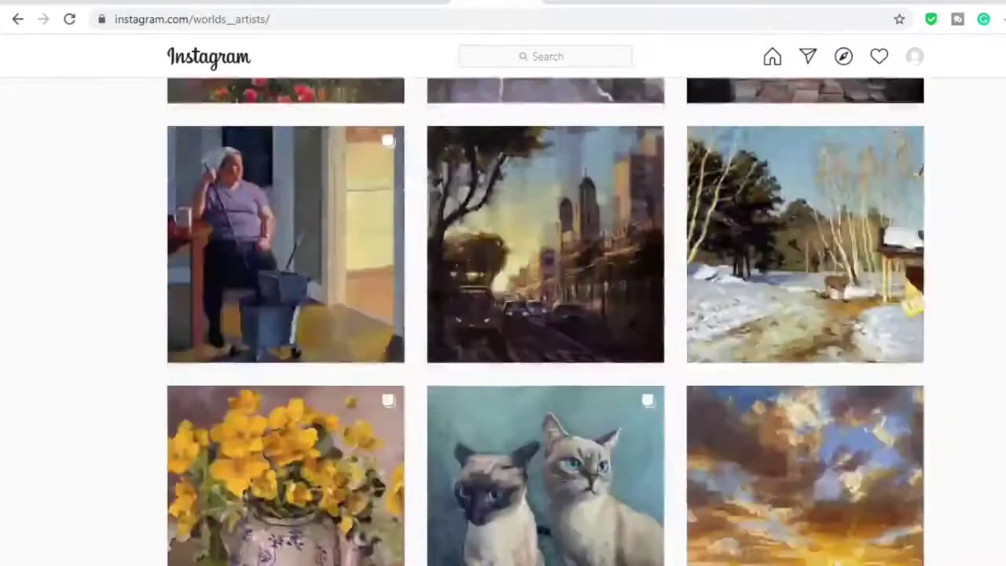
scroll(545, 323, up, 15)
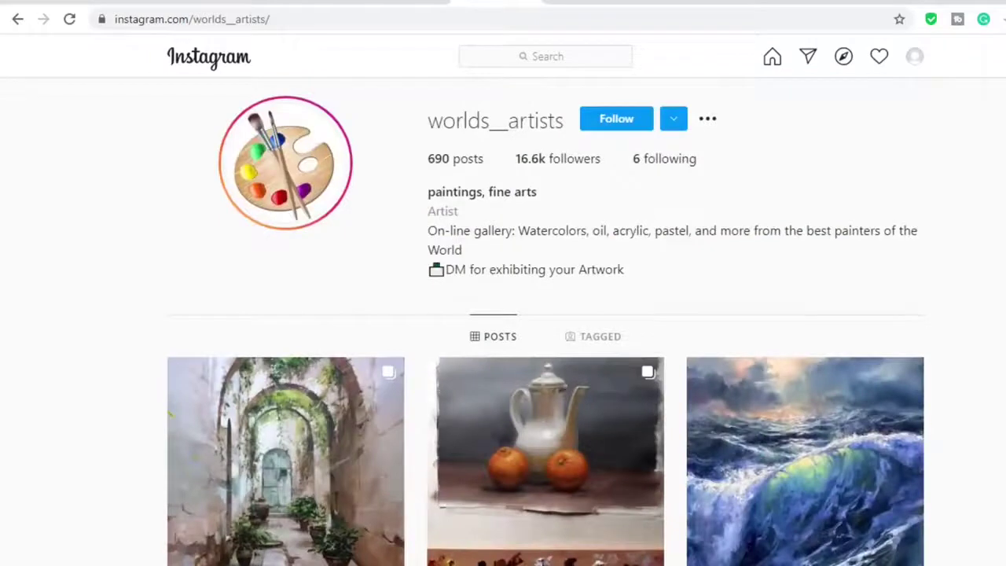